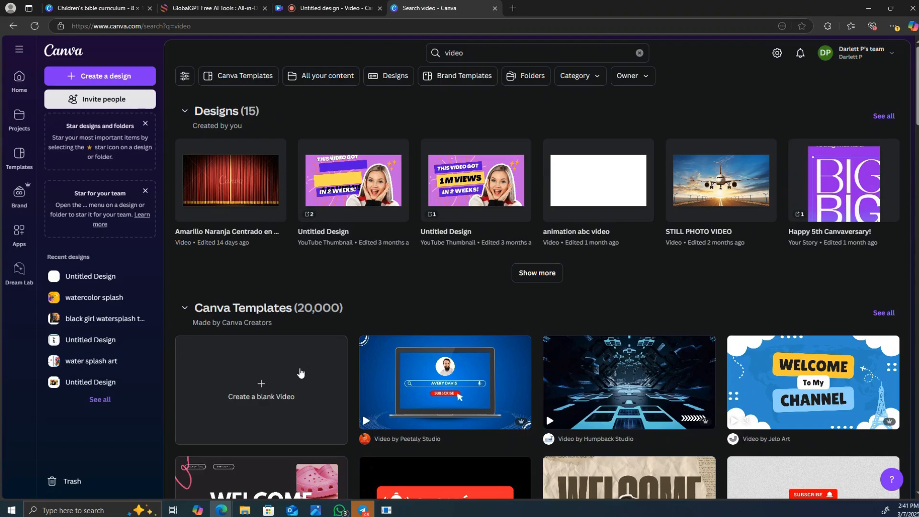
Create a blank video and search the elements for "female at computer"
{"action": "left_click", "coordinate": [301, 373]}
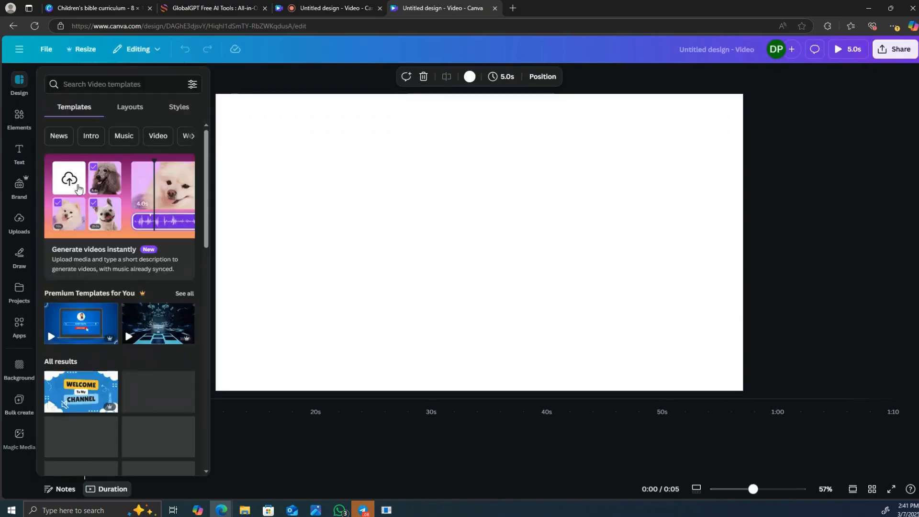
{"action": "left_click", "coordinate": [13, 121]}
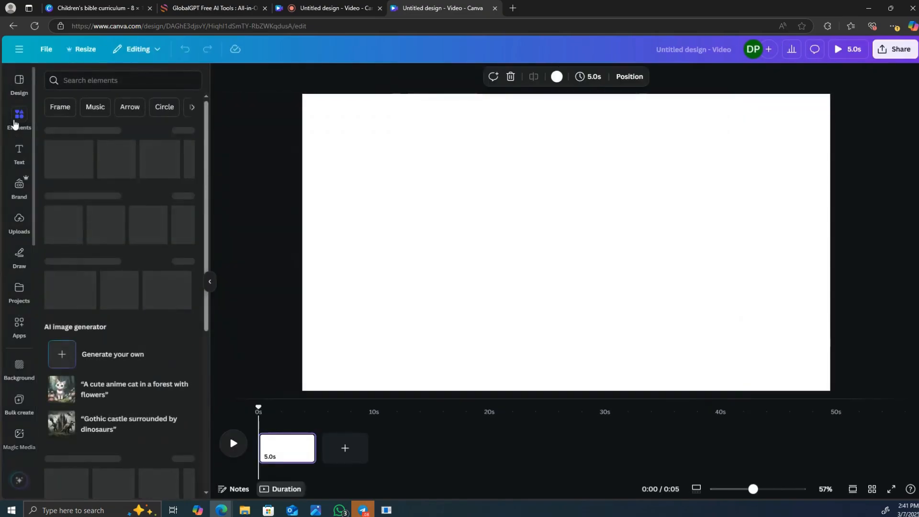
{"action": "left_click", "coordinate": [98, 79]}
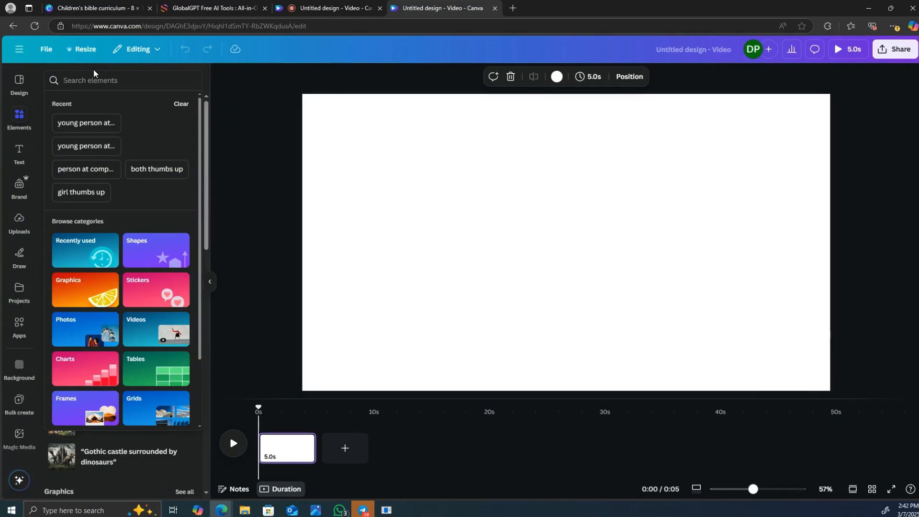
{"action": "type", "text": "female"}
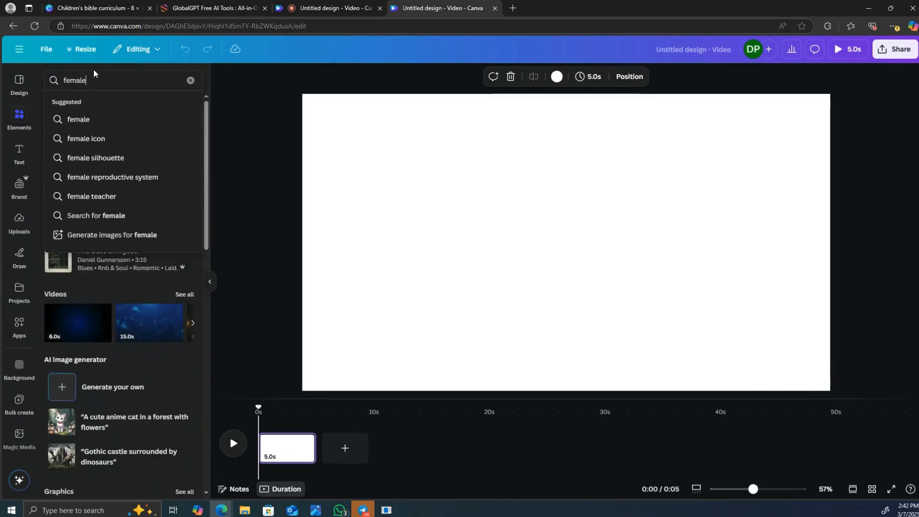
{"action": "type", "text": " at como"}
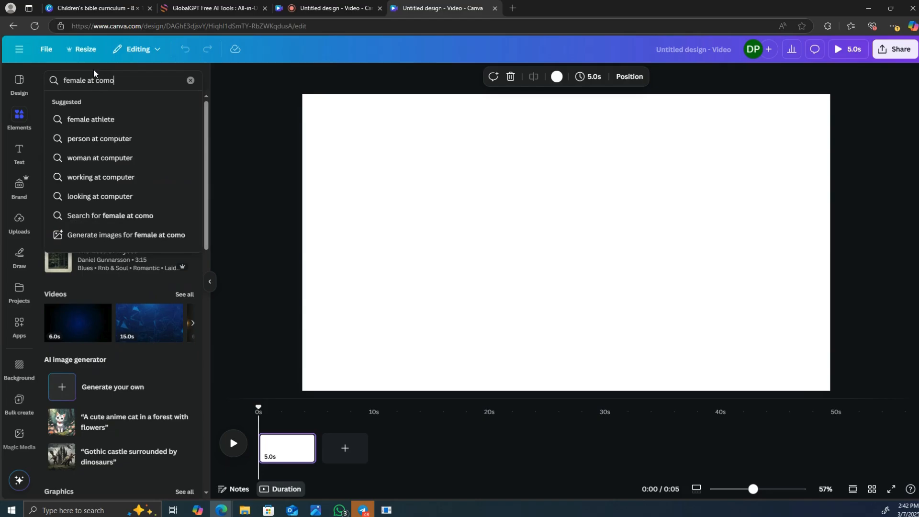
{"action": "key", "text": "BackSpace"}
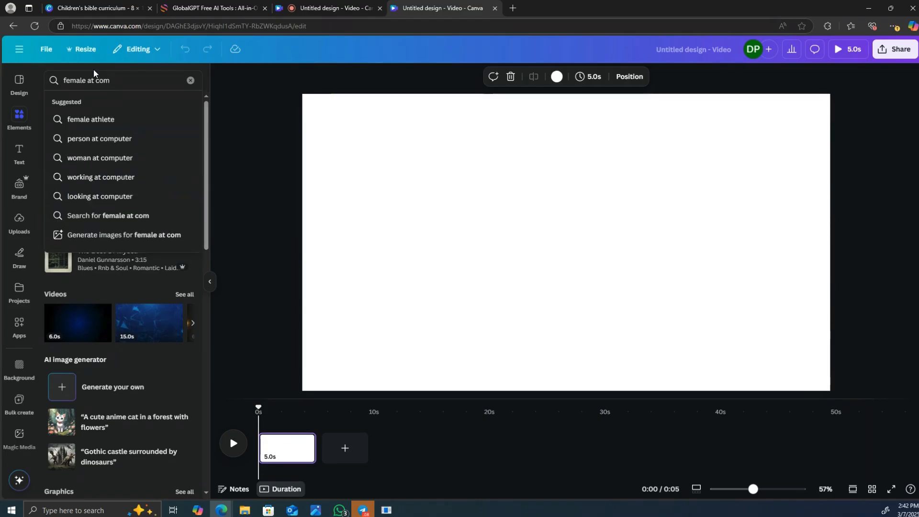
{"action": "type", "text": "puter"}
{"action": "key", "text": "Return"}
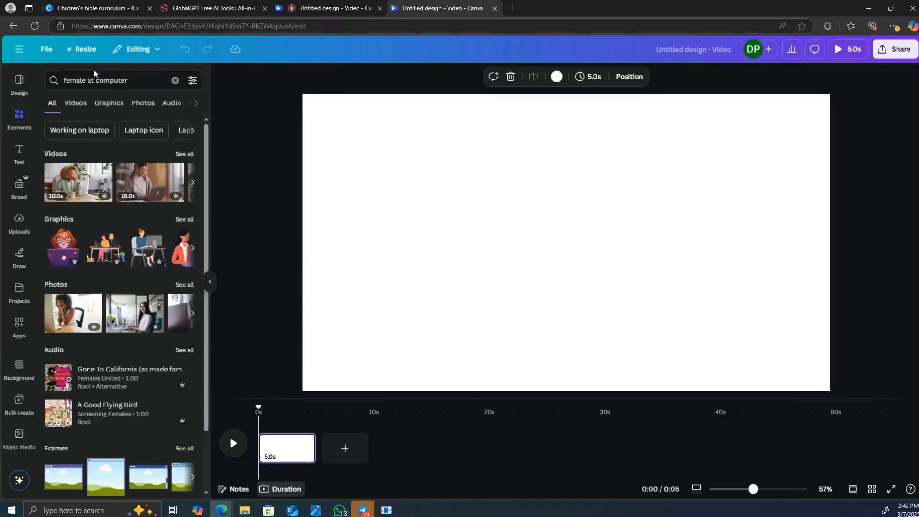
From the photo results, insert the blonde woman in a green top beside a laptop and move the photo to the page's left edge
{"action": "left_click", "coordinate": [144, 103]}
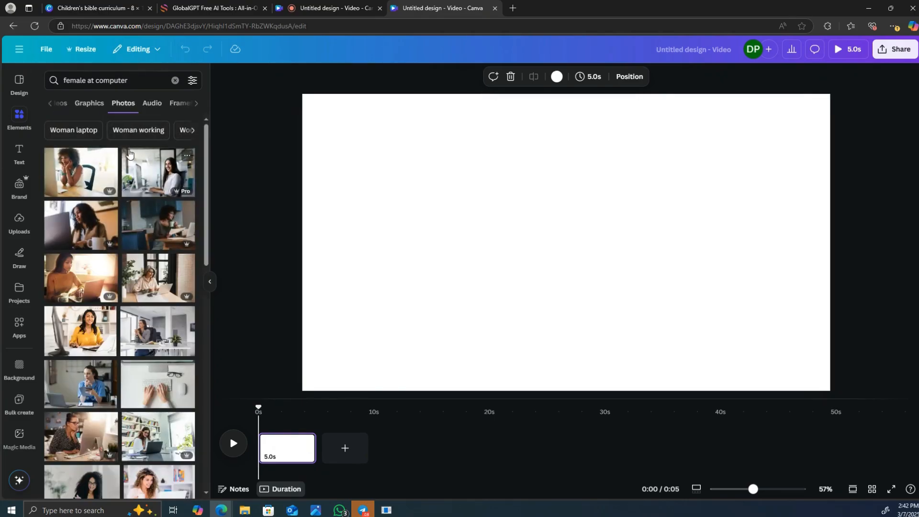
{"action": "scroll", "coordinate": [116, 216], "scroll_direction": "down", "scroll_amount": 3}
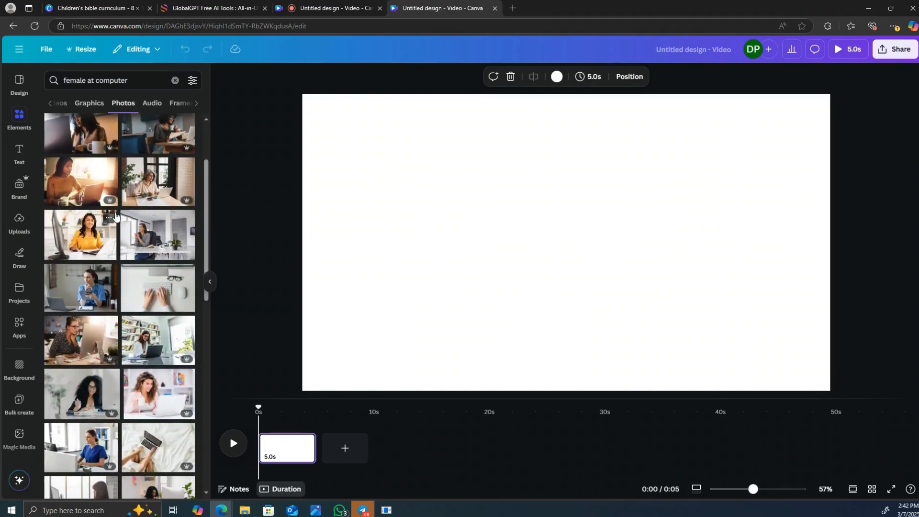
{"action": "scroll", "coordinate": [115, 215], "scroll_direction": "down", "scroll_amount": 3}
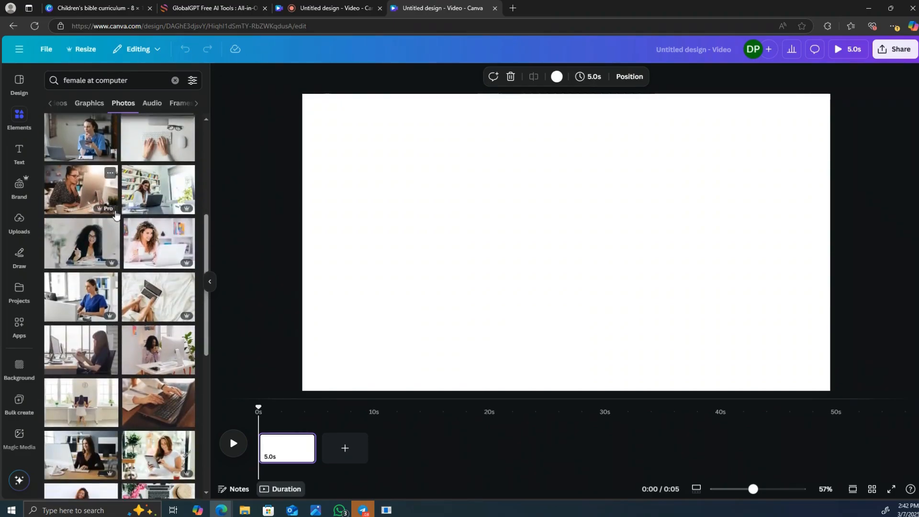
{"action": "scroll", "coordinate": [115, 214], "scroll_direction": "down", "scroll_amount": 2}
{"action": "left_click", "coordinate": [115, 215]}
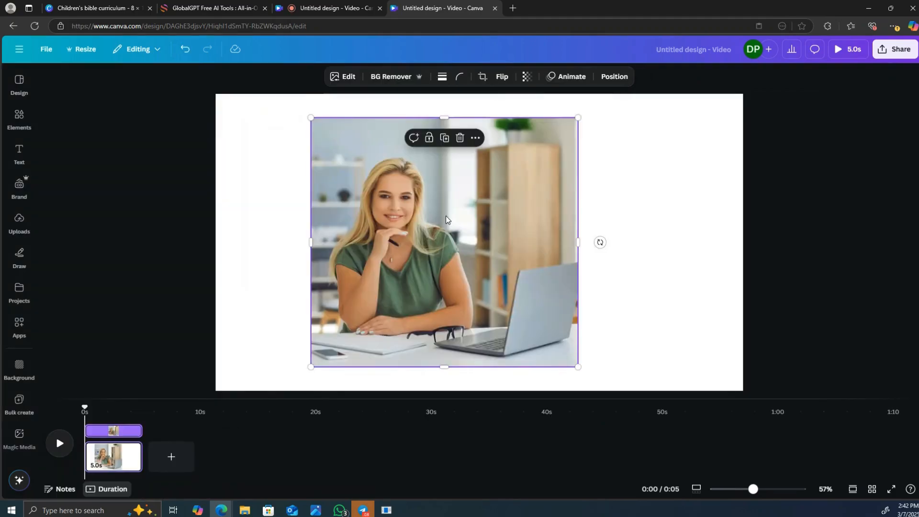
{"action": "left_click_drag", "start_coordinate": [439, 215], "coordinate": [355, 216]}
Copy and paste the woman's photo, aligning the copy beside the original on the right half of the page
{"action": "right_click", "coordinate": [355, 215]}
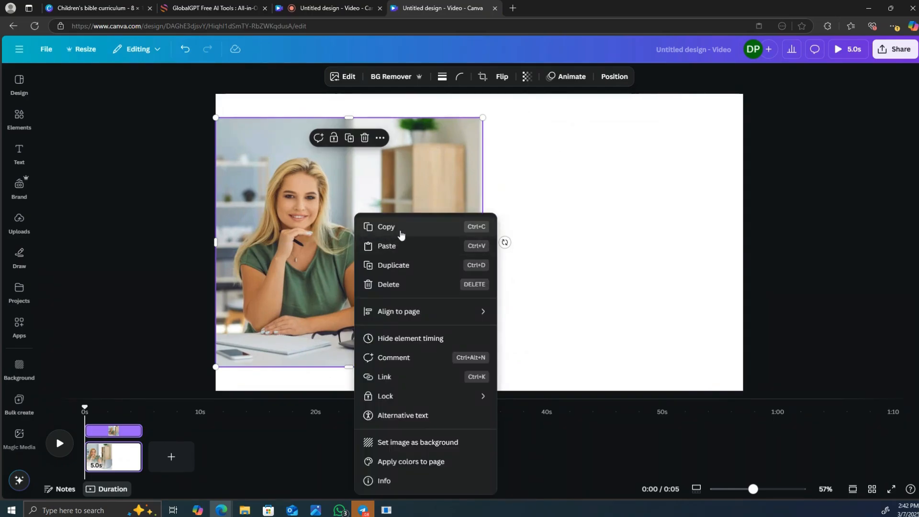
{"action": "left_click", "coordinate": [400, 227]}
{"action": "right_click", "coordinate": [409, 256]}
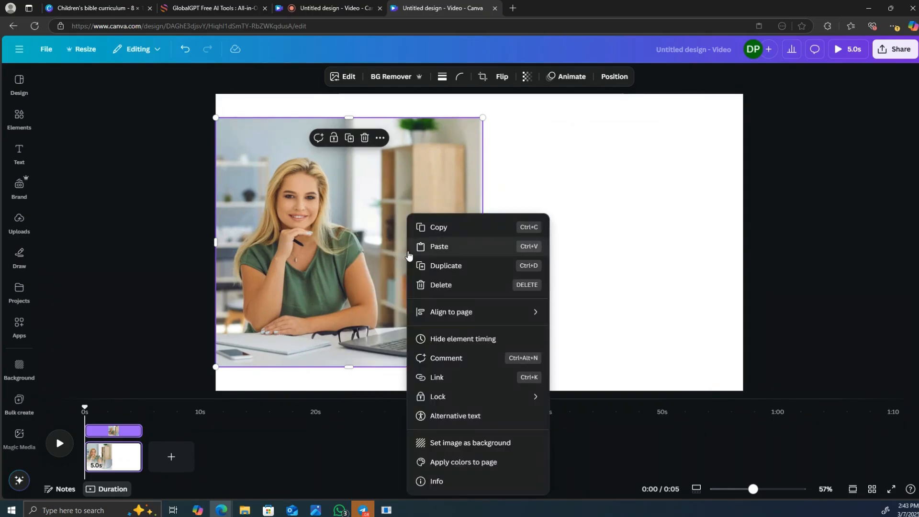
{"action": "left_click", "coordinate": [448, 246]}
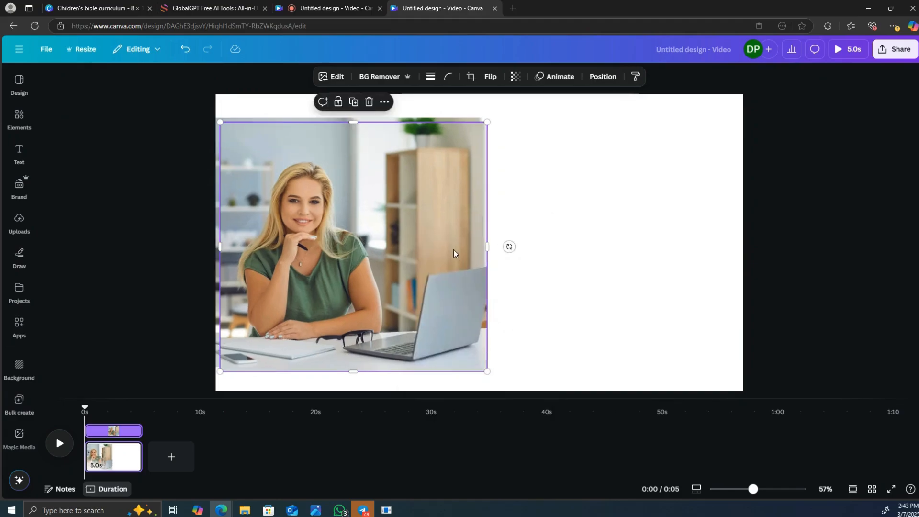
{"action": "left_click_drag", "start_coordinate": [358, 225], "coordinate": [607, 223]}
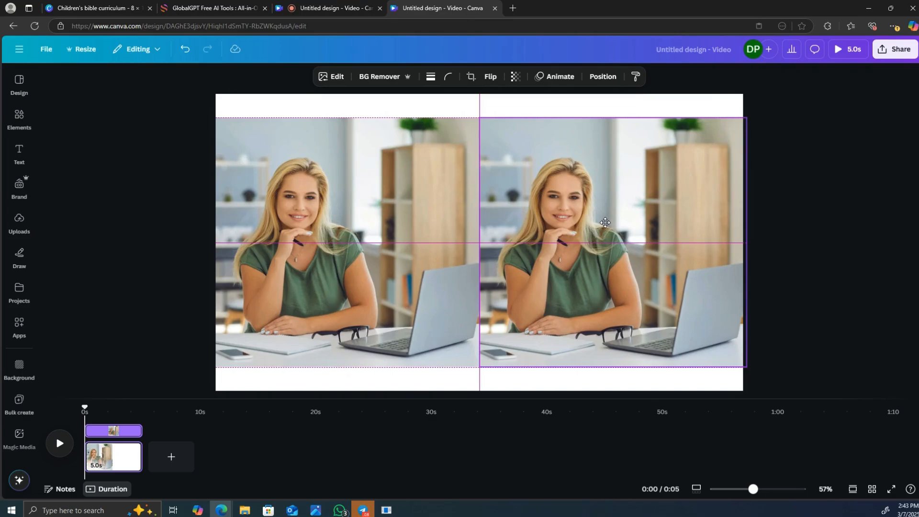
{"action": "left_click_drag", "start_coordinate": [604, 225], "coordinate": [604, 225]}
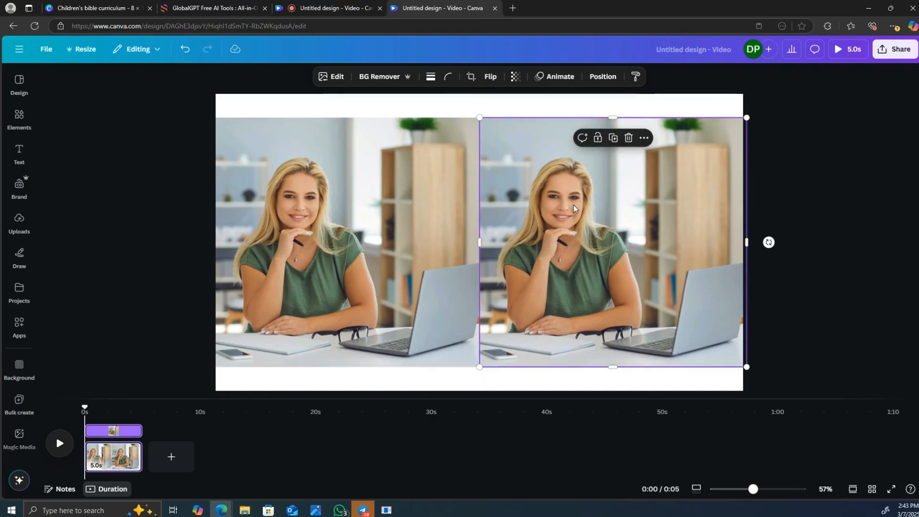
Find the Animeify app among the Canva apps and open it for this design
{"action": "left_click", "coordinate": [21, 327]}
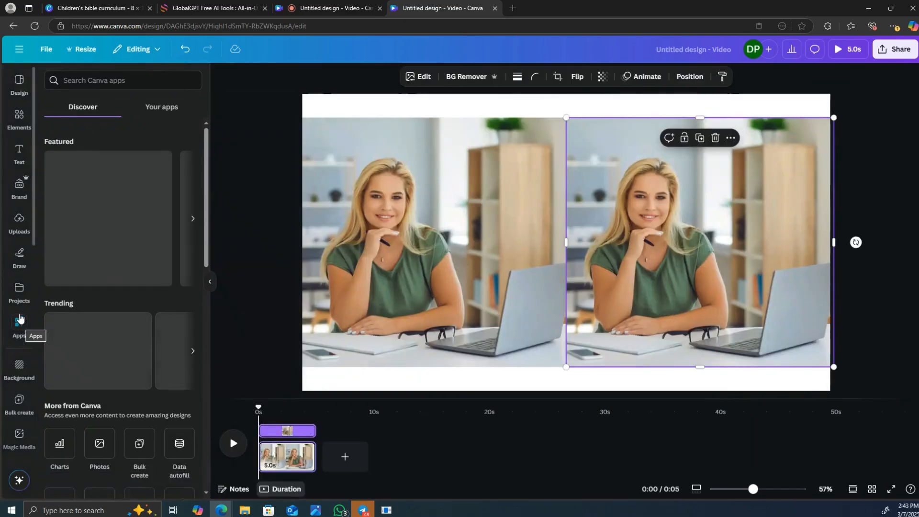
{"action": "left_click", "coordinate": [107, 78]}
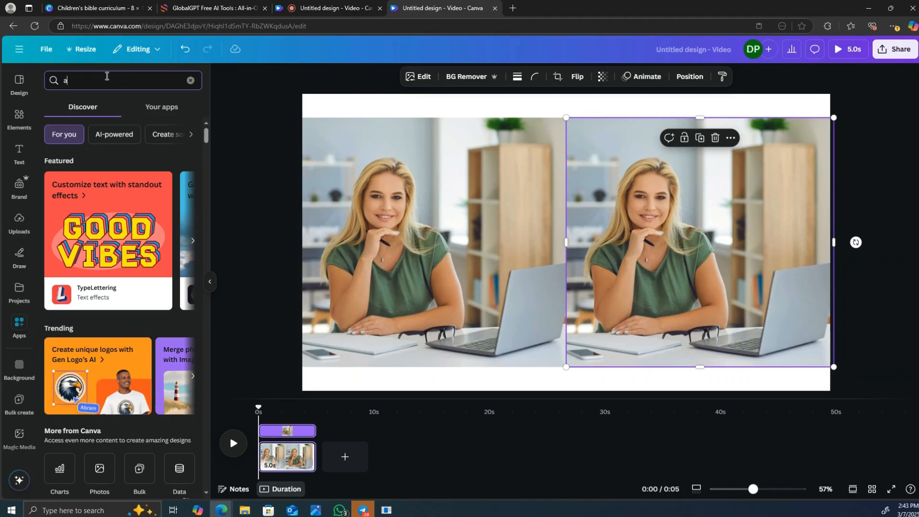
{"action": "type", "text": "animef"}
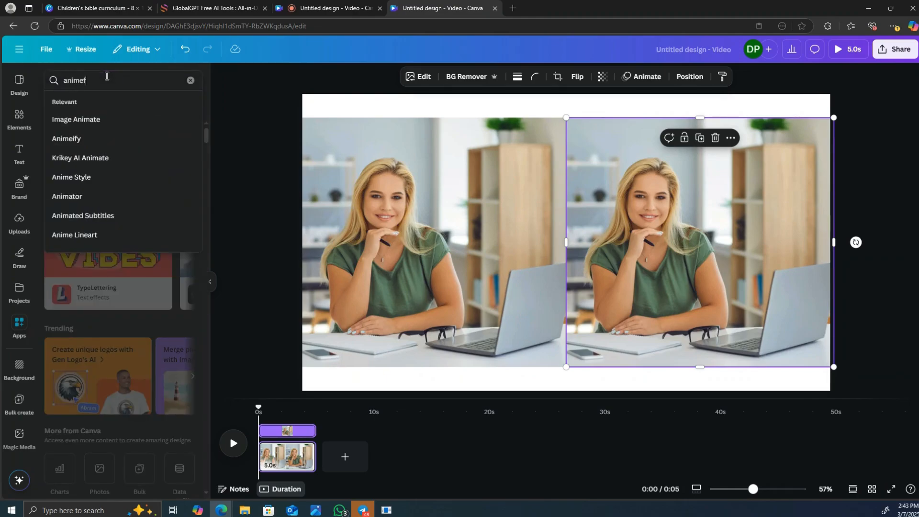
{"action": "type", "text": "iy"}
{"action": "key", "text": "Return"}
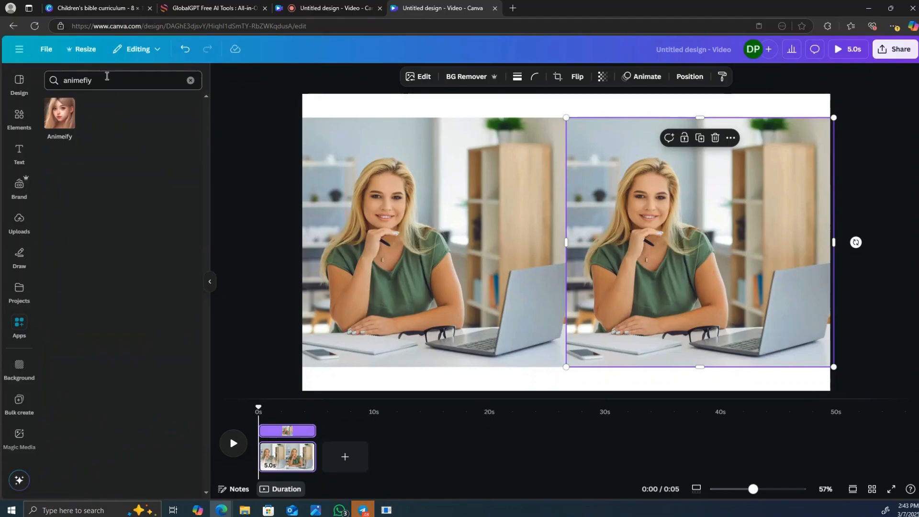
{"action": "left_click", "coordinate": [65, 120]}
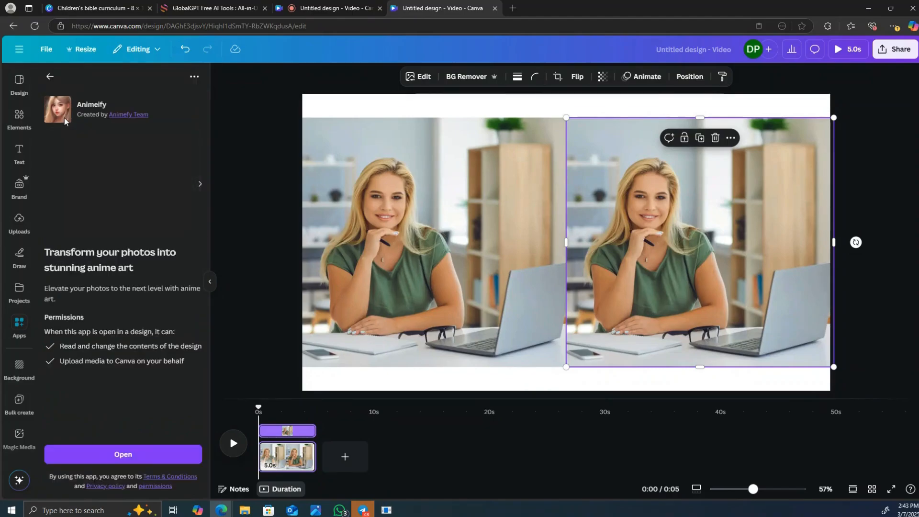
{"action": "left_click", "coordinate": [117, 455]}
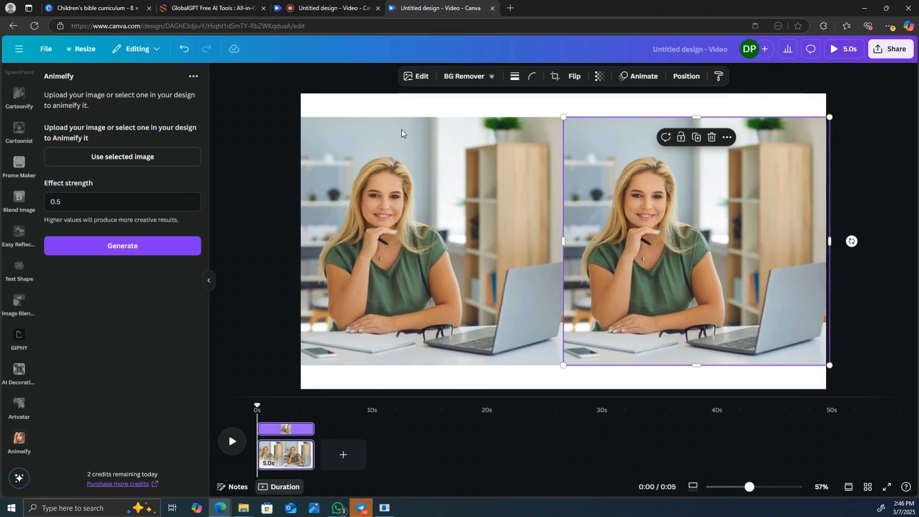
Generate an anime version of the selected photo copy at the default effect strength and add it to the design
{"action": "left_click", "coordinate": [161, 157]}
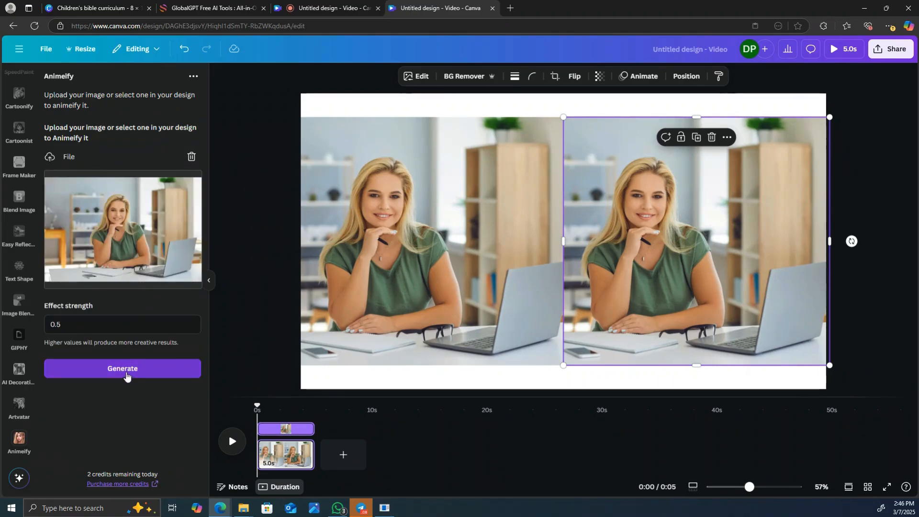
{"action": "left_click", "coordinate": [126, 375]}
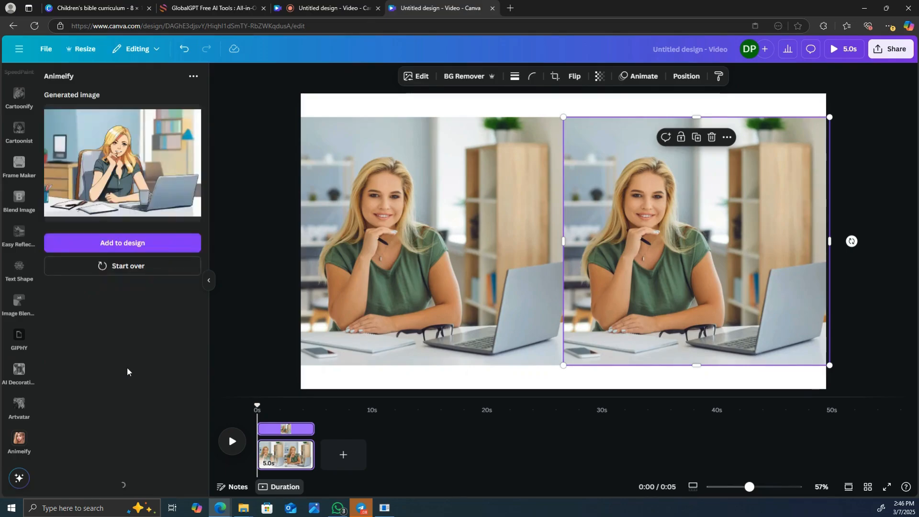
{"action": "left_click", "coordinate": [136, 242]}
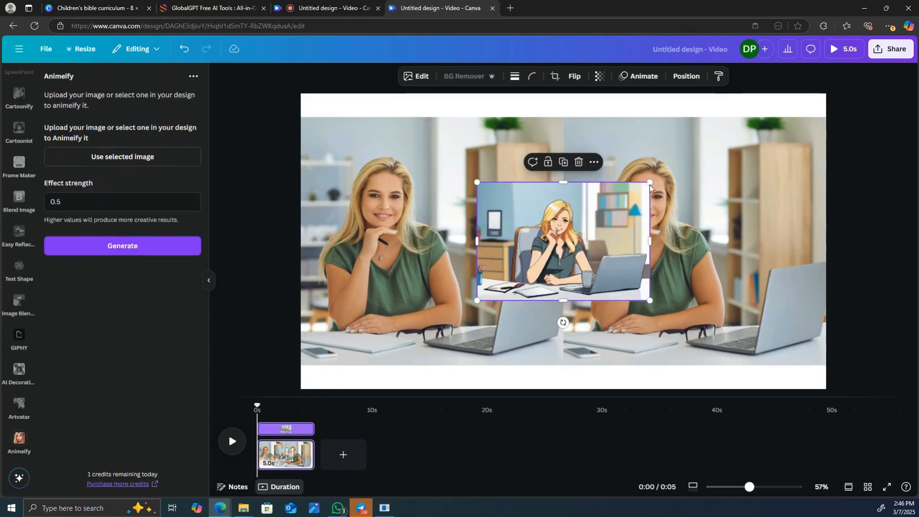
Shift the anime image over the left photo and delete the duplicate photo on the page's right half
{"action": "left_click_drag", "start_coordinate": [646, 187], "coordinate": [654, 186]}
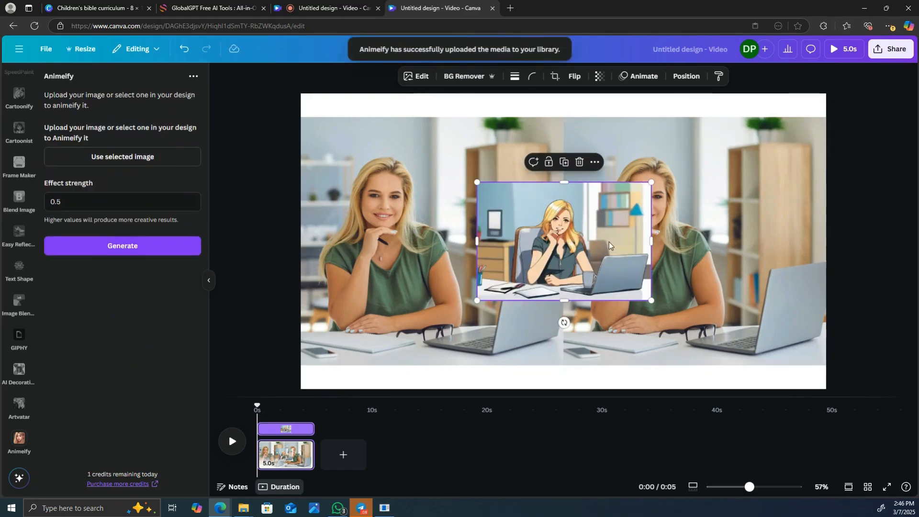
{"action": "left_click_drag", "start_coordinate": [609, 245], "coordinate": [527, 238]}
{"action": "left_click", "coordinate": [664, 215]}
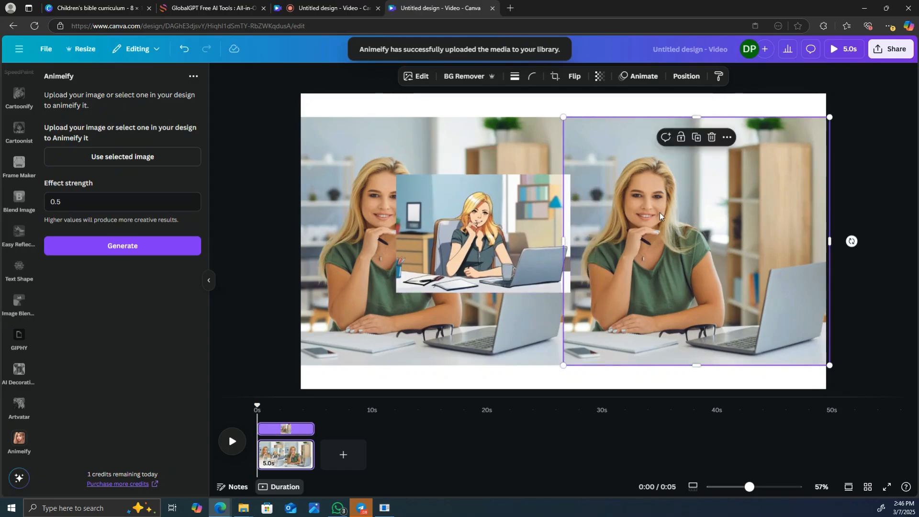
{"action": "left_click_drag", "start_coordinate": [660, 215], "coordinate": [663, 210]}
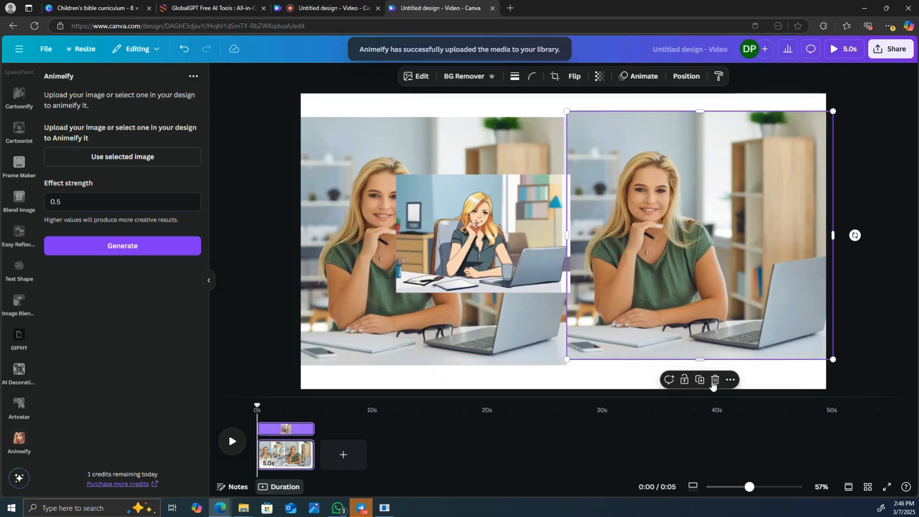
{"action": "left_click", "coordinate": [714, 380]}
Move the anime image beside the original photo and enlarge it to fill the page's right half at the photo's height
{"action": "left_click_drag", "start_coordinate": [478, 224], "coordinate": [646, 166]}
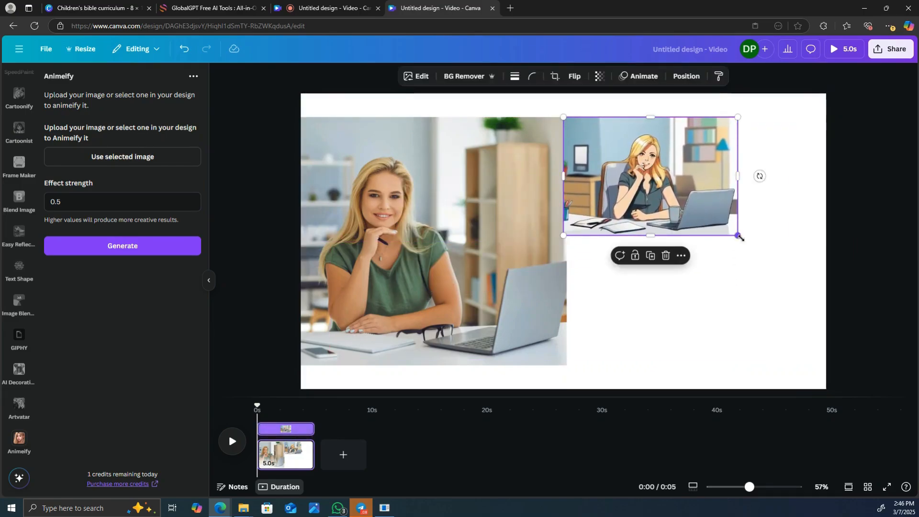
{"action": "left_click_drag", "start_coordinate": [740, 236], "coordinate": [827, 295]}
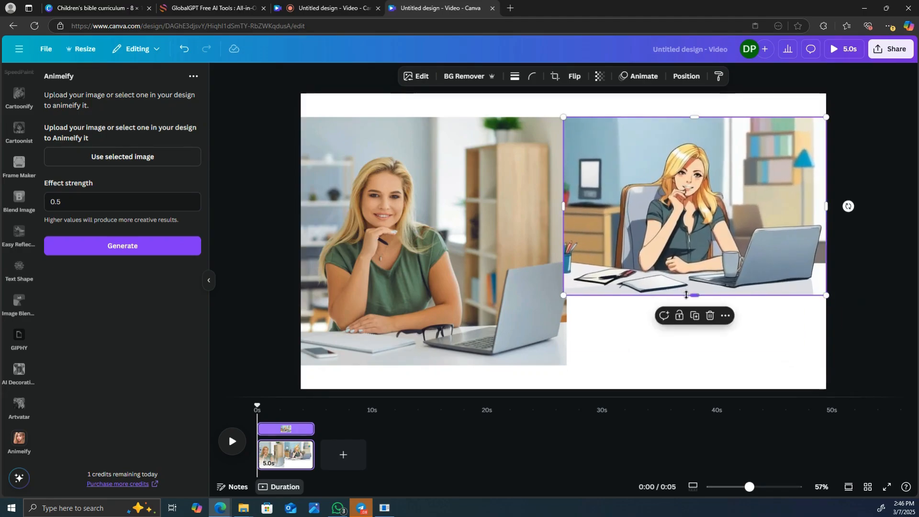
{"action": "left_click_drag", "start_coordinate": [690, 295], "coordinate": [711, 361]}
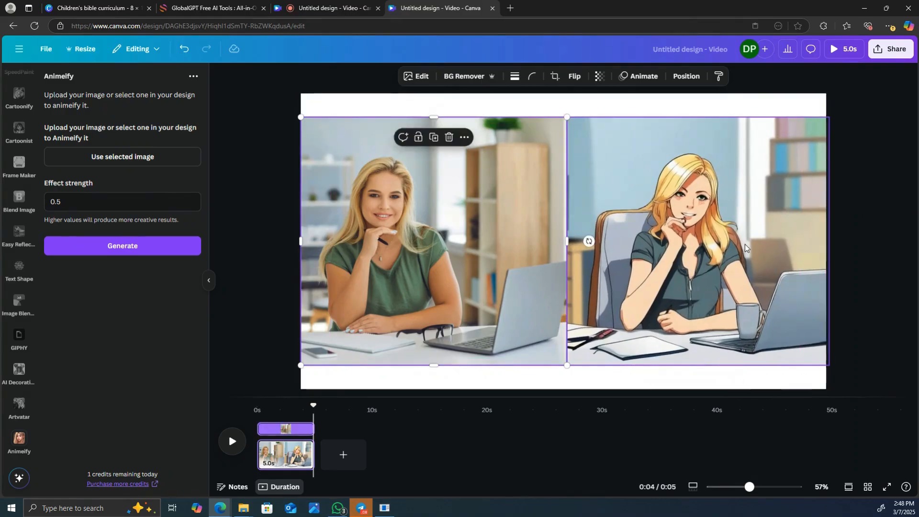
{"action": "left_click", "coordinate": [744, 242]}
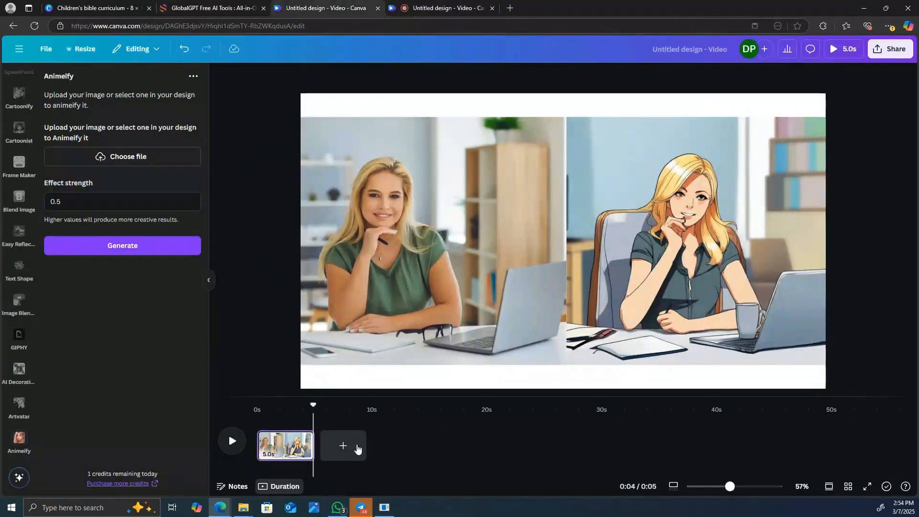
Add a blank second page to the video and search the elements for "man thumbs up" photos
{"action": "left_click", "coordinate": [357, 448]}
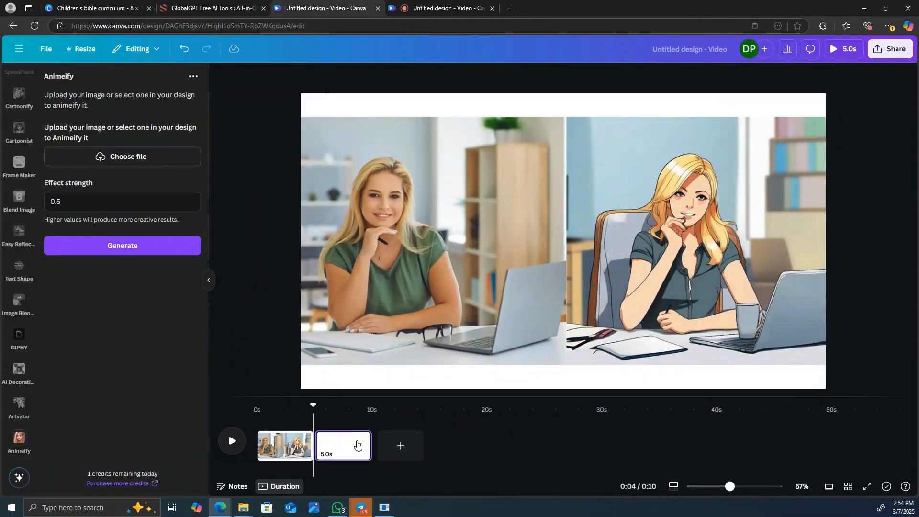
{"action": "scroll", "coordinate": [10, 249], "scroll_direction": "up", "scroll_amount": 10}
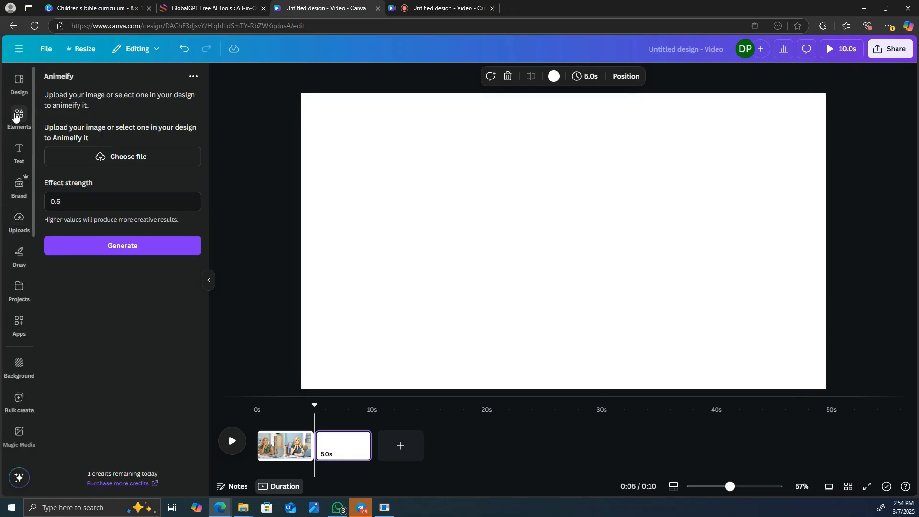
{"action": "left_click", "coordinate": [18, 119]}
{"action": "type", "text": "man"}
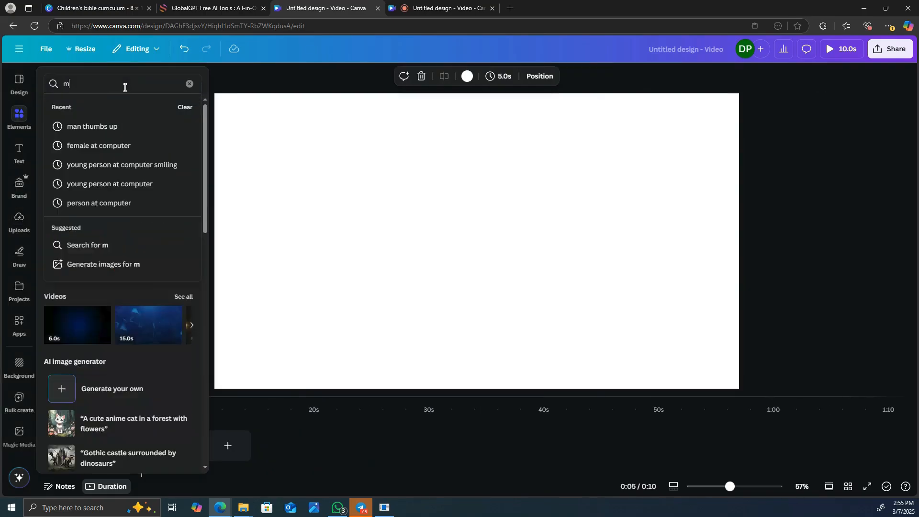
{"action": "type", "text": " thumbs up"}
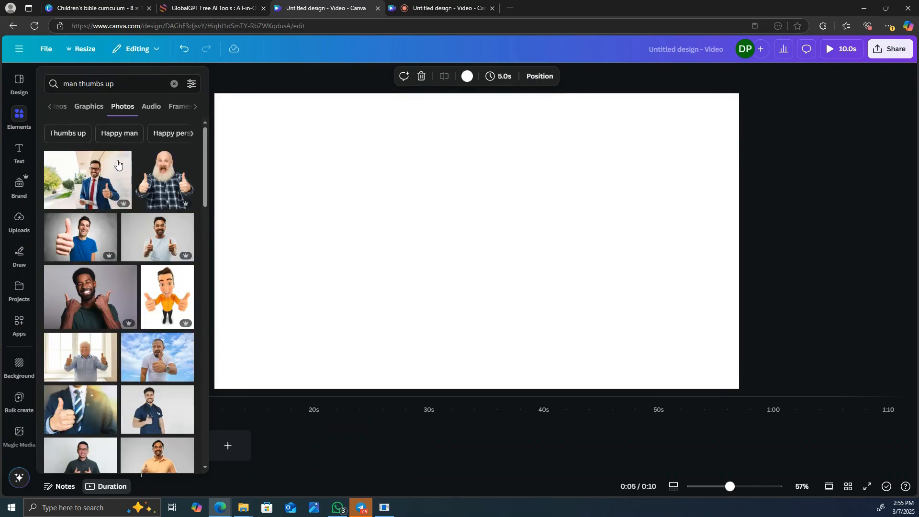
Insert the photo of the bearded man in a blue T-shirt giving two thumbs up, shrink it and align it with the page's left edge
{"action": "scroll", "coordinate": [120, 196], "scroll_direction": "down", "scroll_amount": 1}
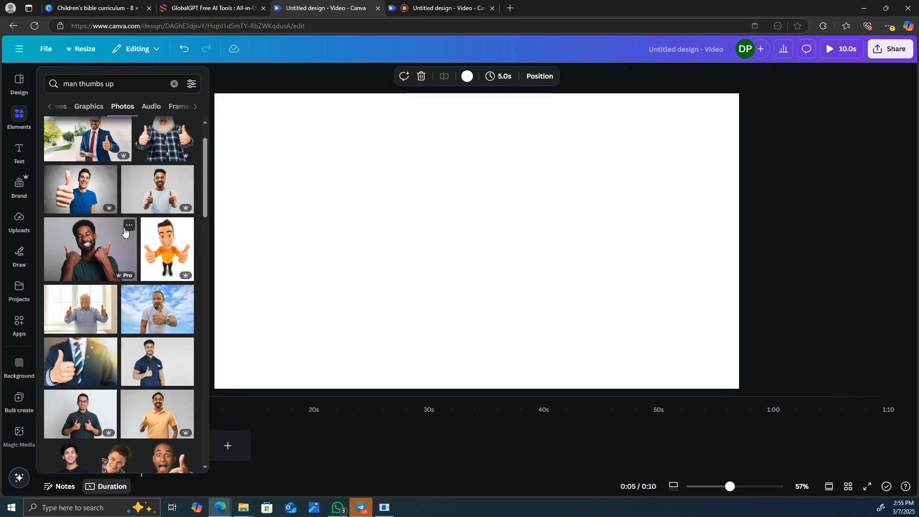
{"action": "scroll", "coordinate": [125, 231], "scroll_direction": "down", "scroll_amount": 3}
{"action": "scroll", "coordinate": [125, 233], "scroll_direction": "down", "scroll_amount": 3}
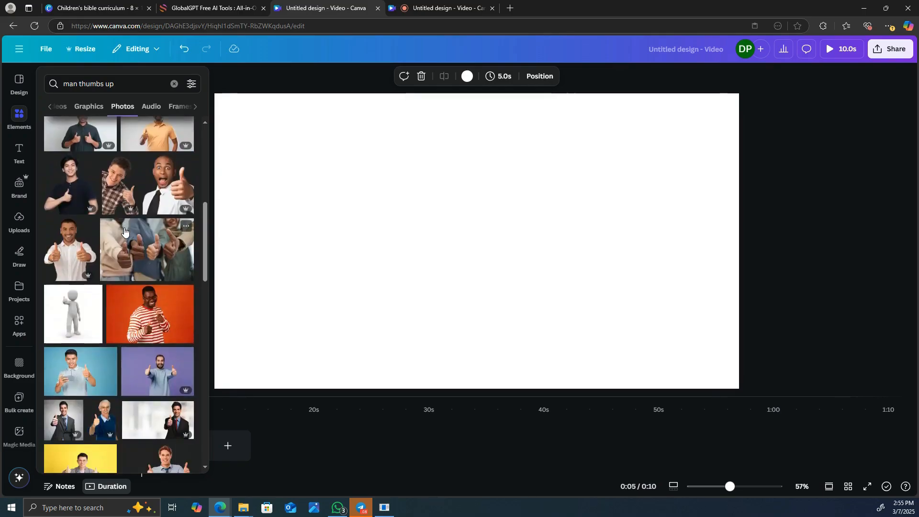
{"action": "scroll", "coordinate": [125, 233], "scroll_direction": "down", "scroll_amount": 2}
{"action": "left_click_drag", "start_coordinate": [472, 238], "coordinate": [408, 232]}
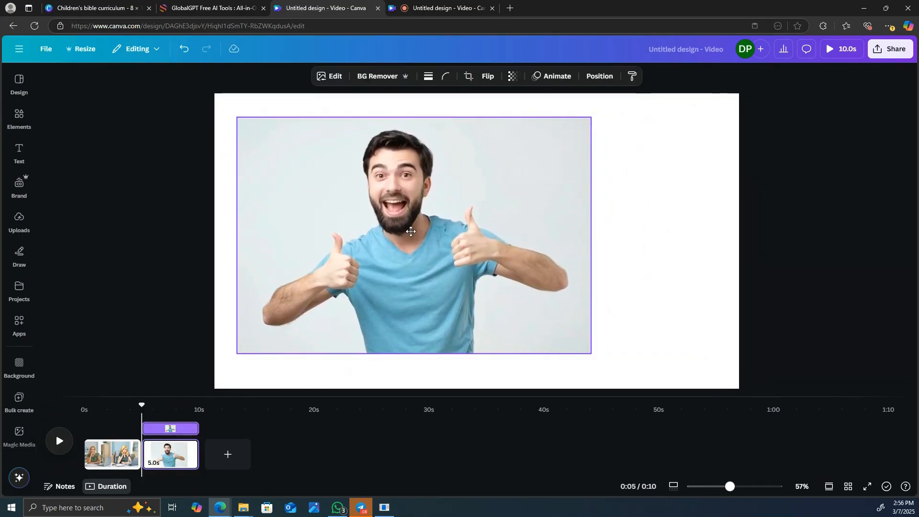
{"action": "left_click_drag", "start_coordinate": [587, 121], "coordinate": [485, 183]}
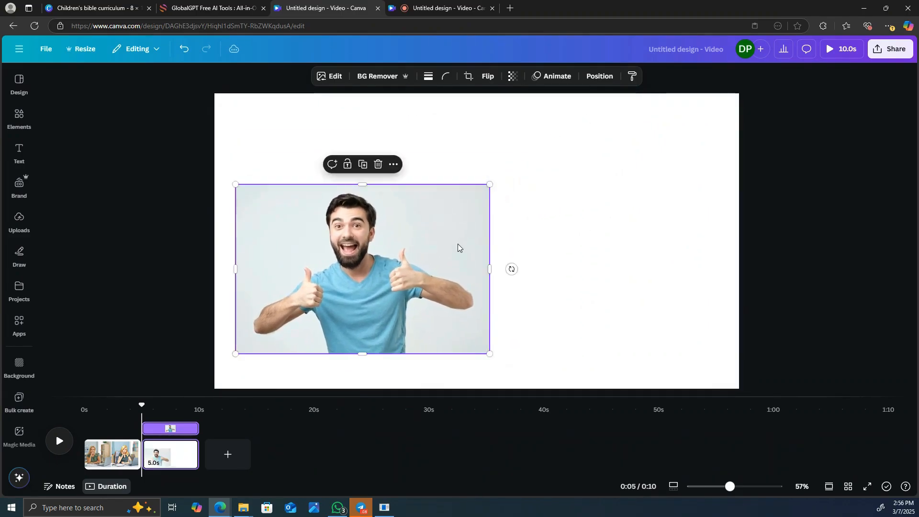
{"action": "left_click_drag", "start_coordinate": [457, 246], "coordinate": [435, 218]}
Duplicate the thumbs-up photo and place the copy beside the original on the page's right half
{"action": "right_click", "coordinate": [421, 208]}
{"action": "left_click", "coordinate": [456, 208]}
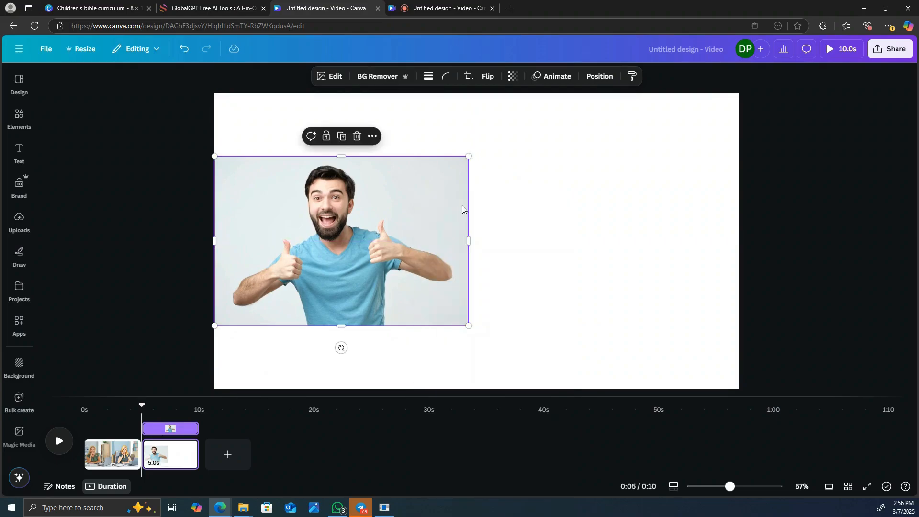
{"action": "right_click", "coordinate": [528, 199]}
{"action": "left_click", "coordinate": [563, 251]}
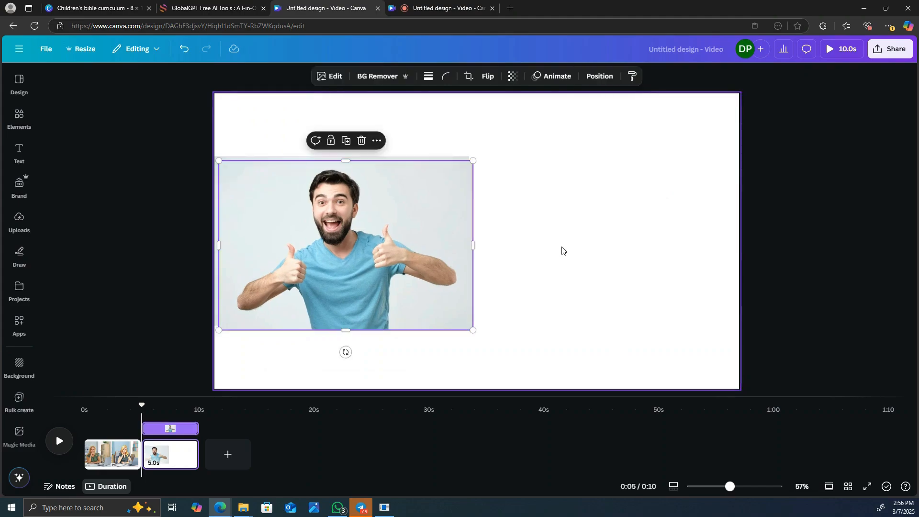
{"action": "left_click_drag", "start_coordinate": [404, 231], "coordinate": [662, 225]}
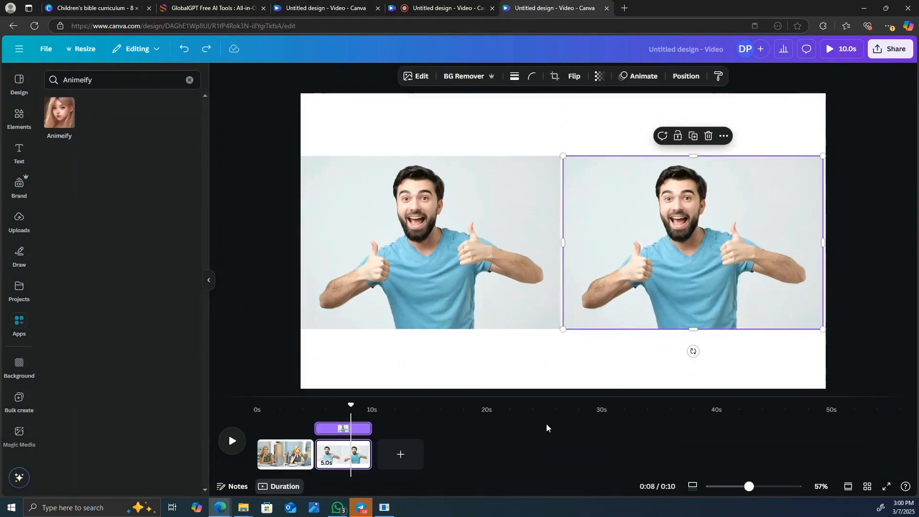
Generate an Animeify version of the selected thumbs-up photo at effect strength 0.5 and add it to the design
{"action": "left_click", "coordinate": [59, 109]}
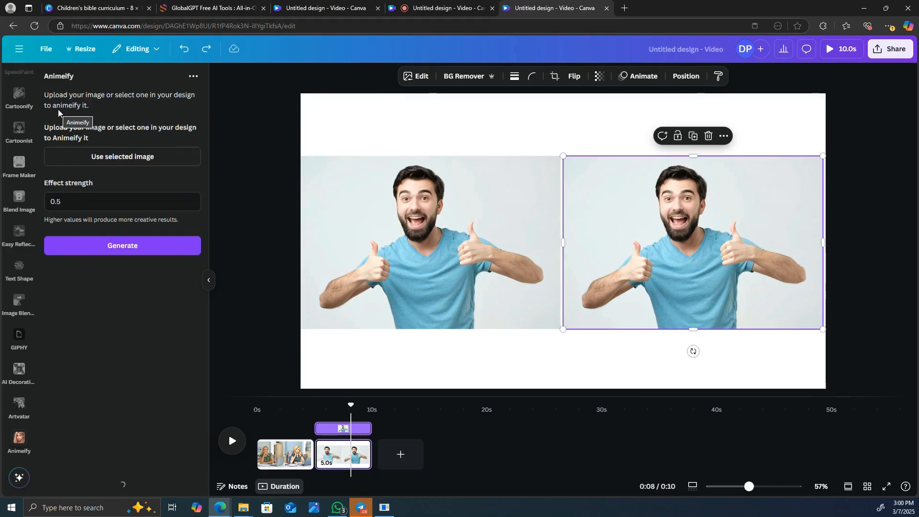
{"action": "left_click", "coordinate": [123, 157]}
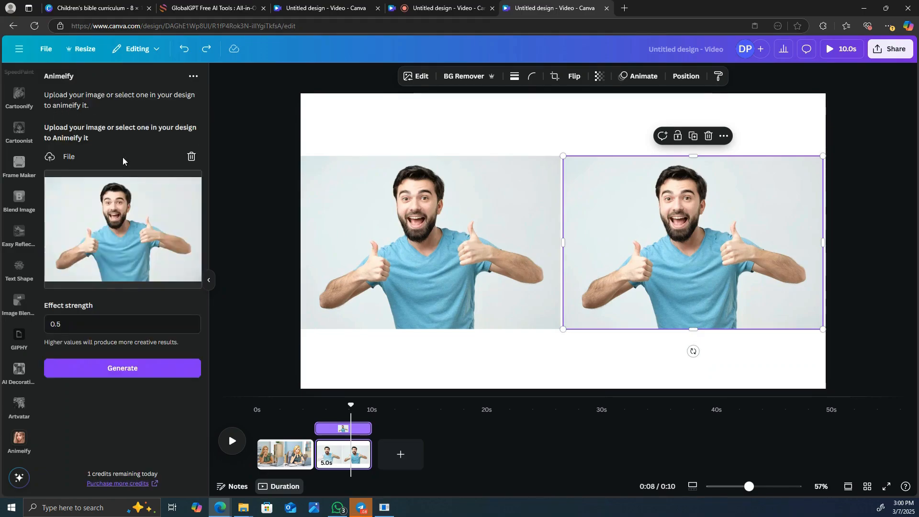
{"action": "left_click", "coordinate": [147, 370]}
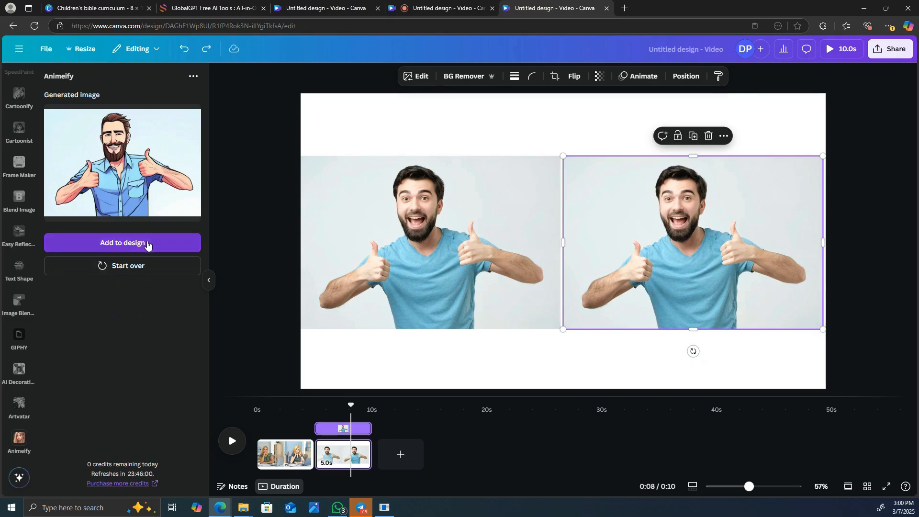
{"action": "left_click", "coordinate": [147, 244]}
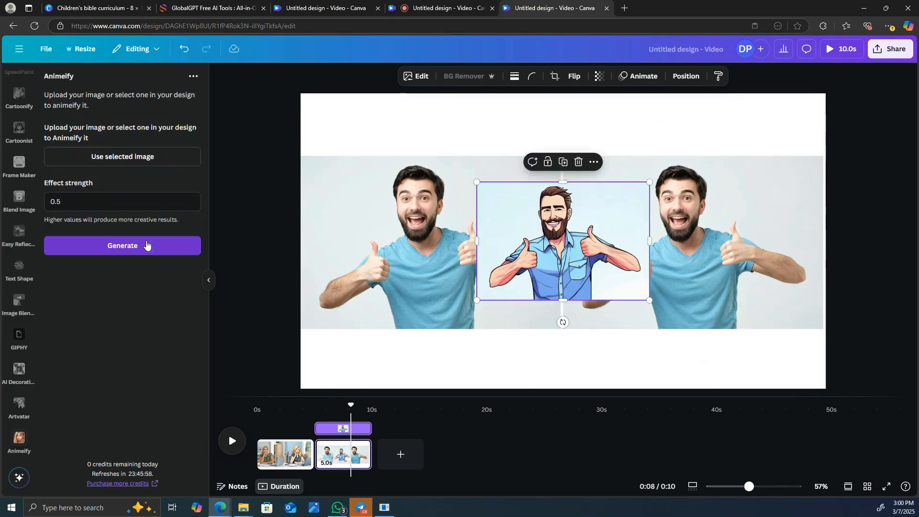
Shift the anime man over the left photo and delete the duplicate photo on the page's right half
{"action": "left_click_drag", "start_coordinate": [607, 238], "coordinate": [525, 224]}
{"action": "left_click", "coordinate": [757, 230]}
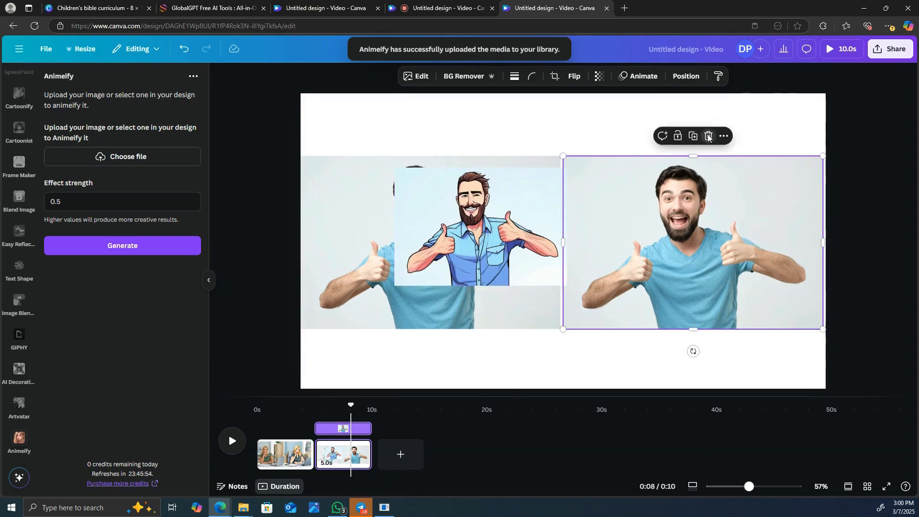
{"action": "left_click", "coordinate": [708, 136]}
Move the anime man to the page's right half and enlarge the image to match the thumbs-up photo beside it
{"action": "left_click", "coordinate": [472, 203]}
{"action": "left_click_drag", "start_coordinate": [473, 203], "coordinate": [657, 224]}
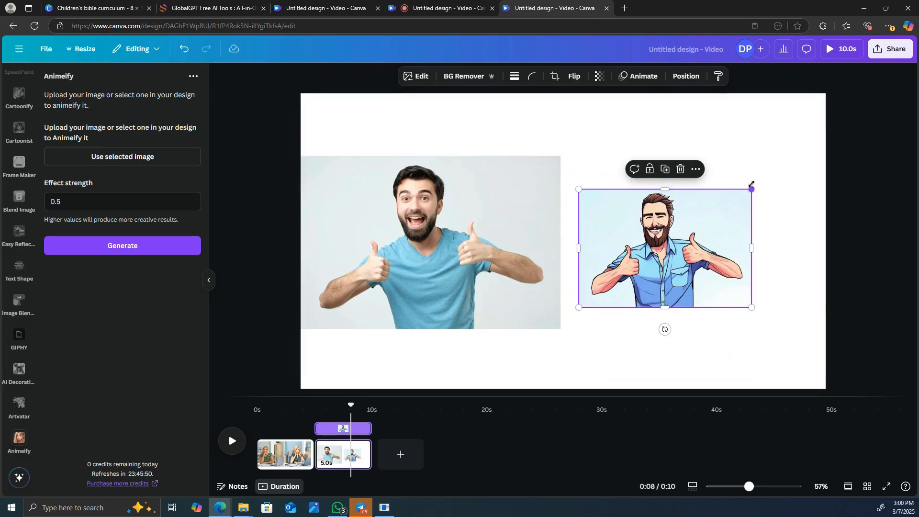
{"action": "left_click_drag", "start_coordinate": [751, 189], "coordinate": [795, 149]}
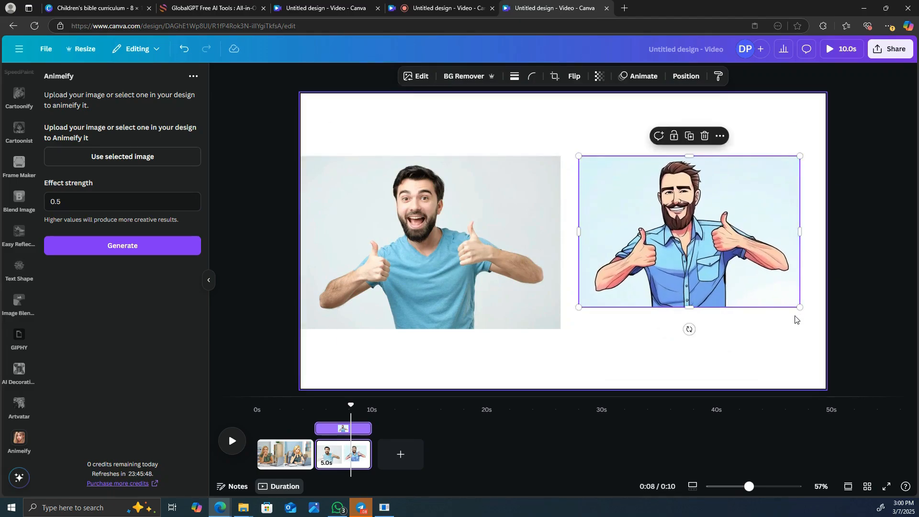
{"action": "left_click_drag", "start_coordinate": [799, 307], "coordinate": [825, 333]}
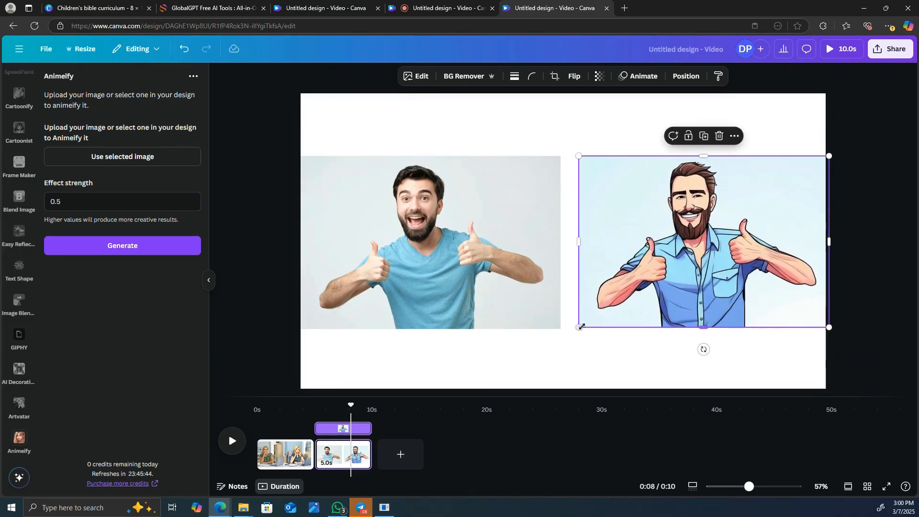
{"action": "left_click_drag", "start_coordinate": [674, 255], "coordinate": [668, 261]}
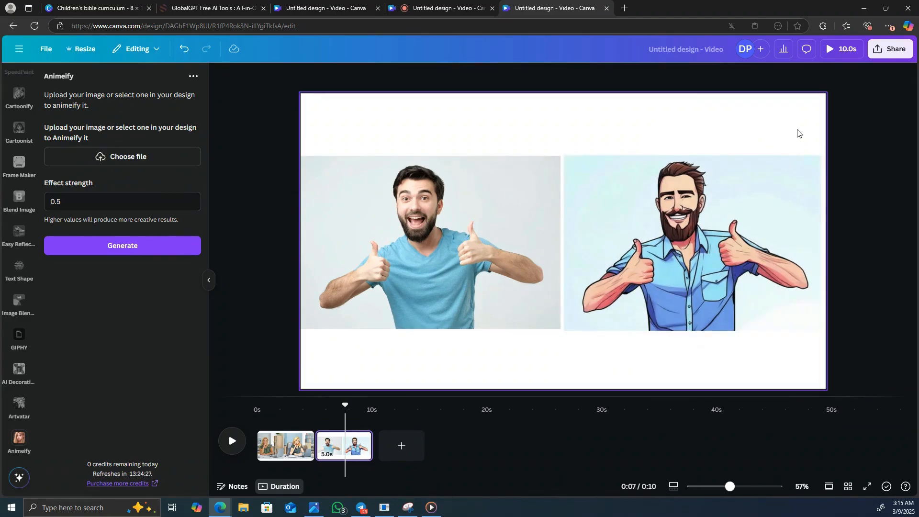
Remove the backgrounds from both the thumbs-up photo and its anime version with BG Remover
{"action": "left_click", "coordinate": [465, 198]}
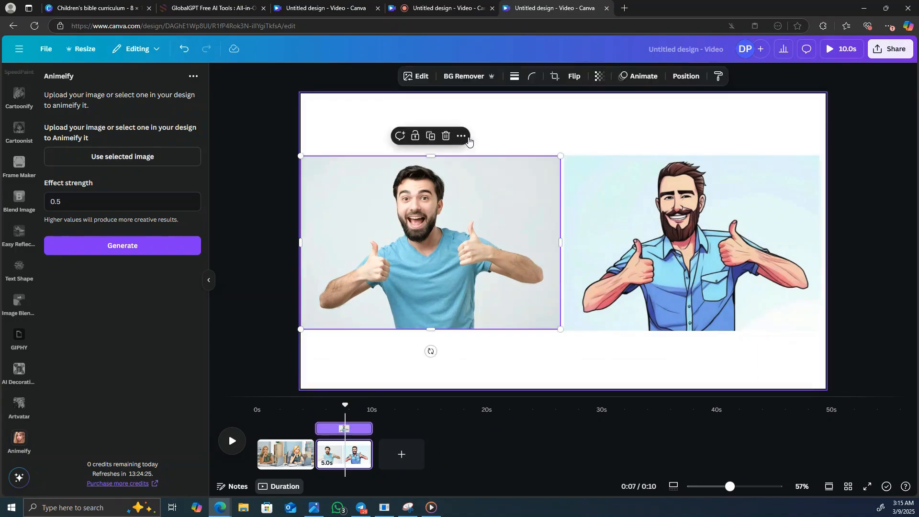
{"action": "left_click", "coordinate": [467, 83]}
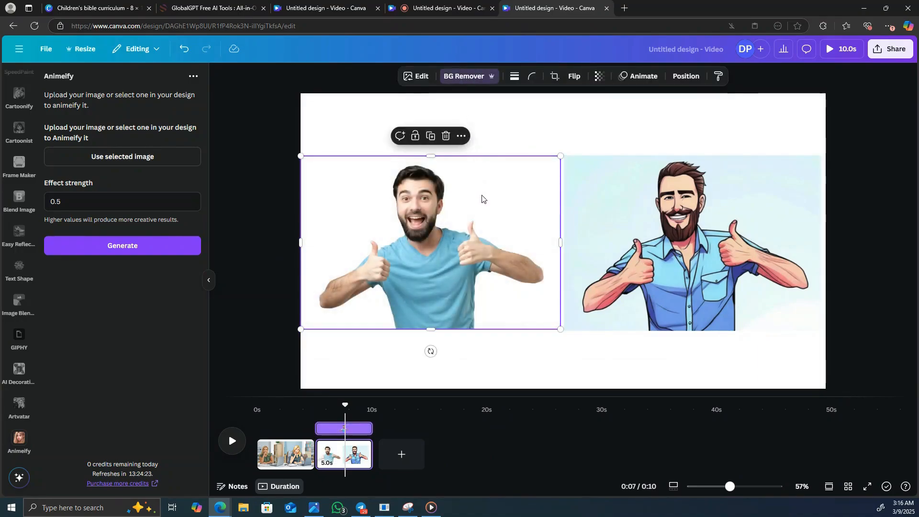
{"action": "left_click", "coordinate": [759, 177]}
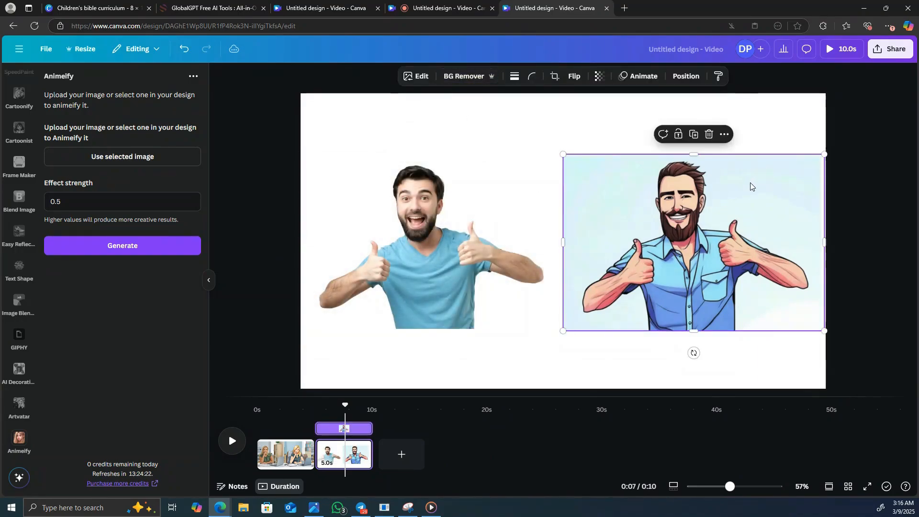
{"action": "left_click", "coordinate": [456, 77]}
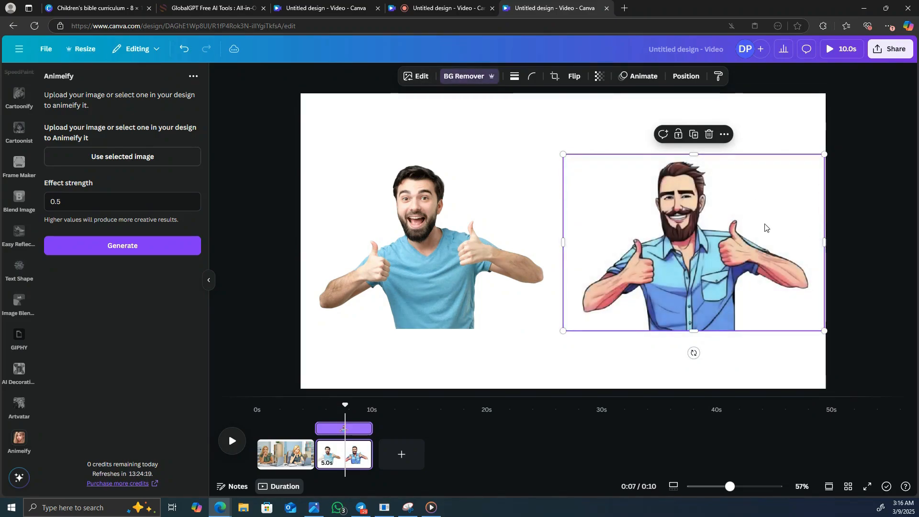
Nudge the two cut-out men slightly toward the page's right side
{"action": "mouse_move", "coordinate": [760, 224]}
{"action": "left_mouse_down"}
{"action": "mouse_move", "coordinate": [744, 194]}
{"action": "mouse_move", "coordinate": [749, 211]}
{"action": "mouse_move", "coordinate": [714, 230]}
{"action": "mouse_move", "coordinate": [759, 209]}
{"action": "left_mouse_up"}
{"action": "mouse_move", "coordinate": [501, 240]}
{"action": "left_mouse_down"}
{"action": "mouse_move", "coordinate": [489, 224]}
{"action": "mouse_move", "coordinate": [490, 238]}
{"action": "mouse_move", "coordinate": [506, 238]}
{"action": "left_mouse_up"}
{"action": "left_click_drag", "start_coordinate": [564, 223], "coordinate": [574, 233]}
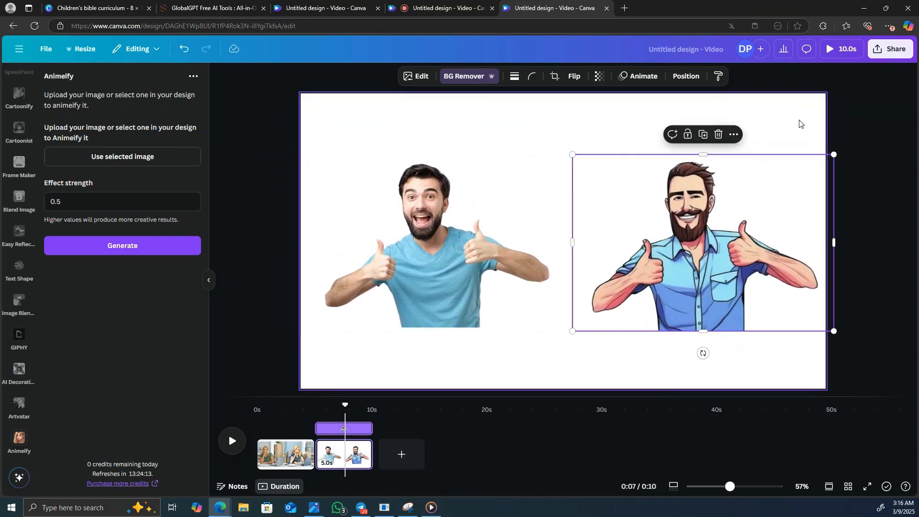
Download pages 1–2 of the design as PNG images at size 1
{"action": "left_click", "coordinate": [900, 52]}
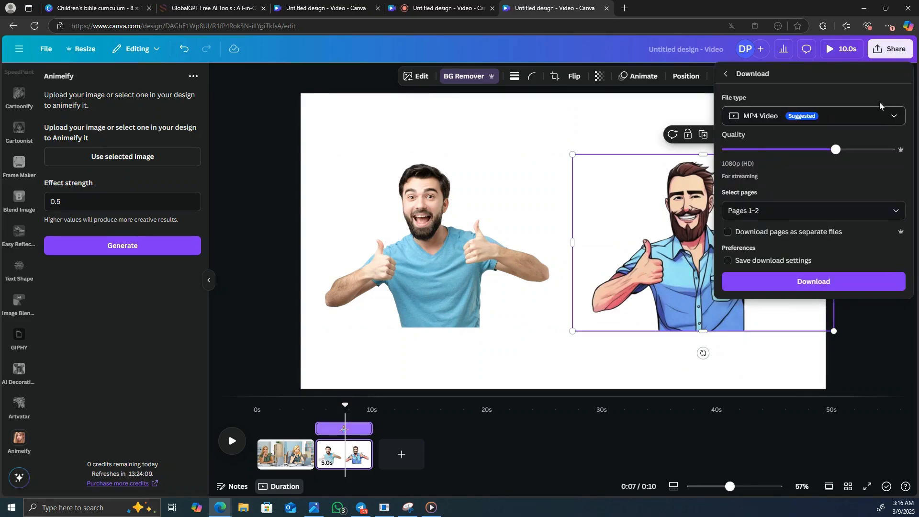
{"action": "left_click", "coordinate": [878, 118]}
{"action": "left_click", "coordinate": [808, 181]}
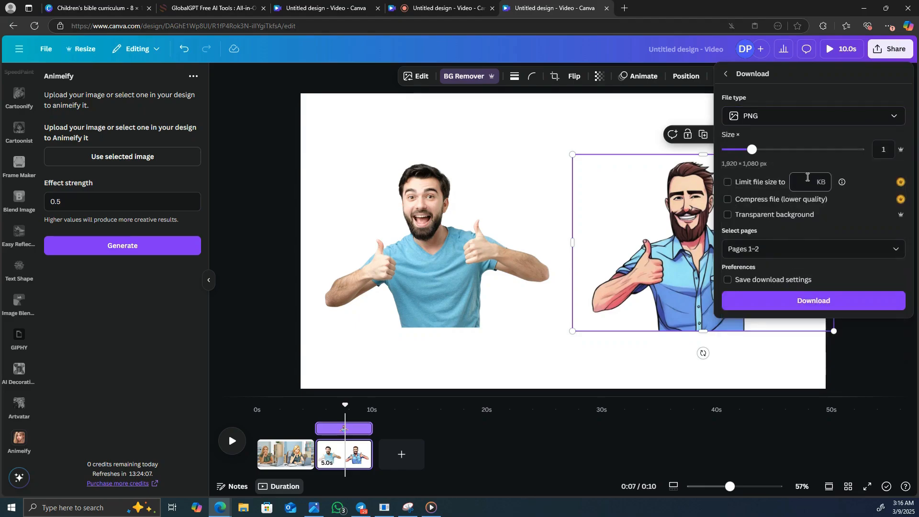
{"action": "left_click", "coordinate": [839, 303]}
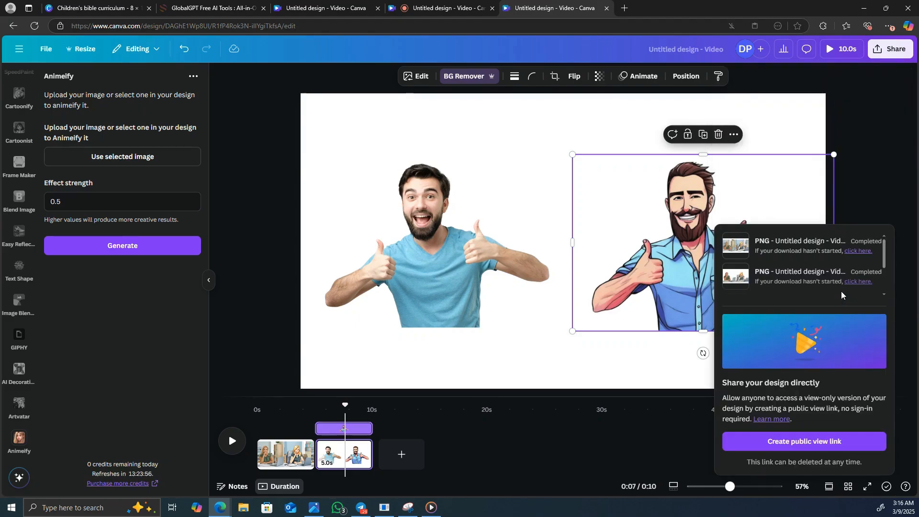